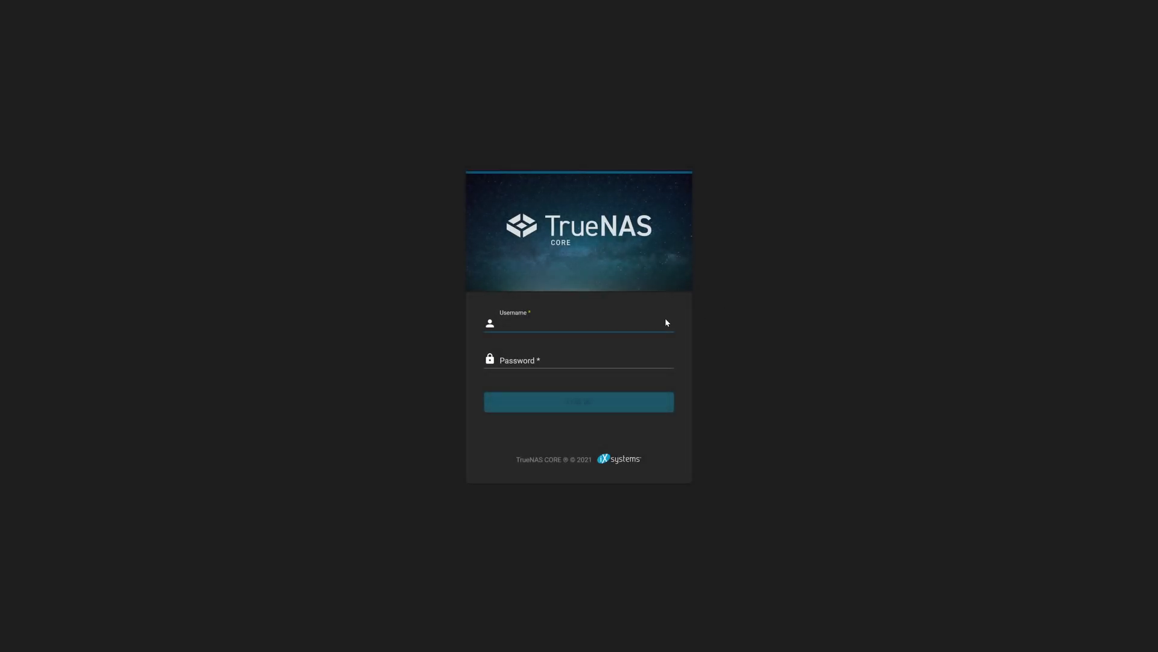
# Sign in to TrueNAS CORE as root using the saved credentials
pyautogui.click(666, 323)
pyautogui.click(576, 349)
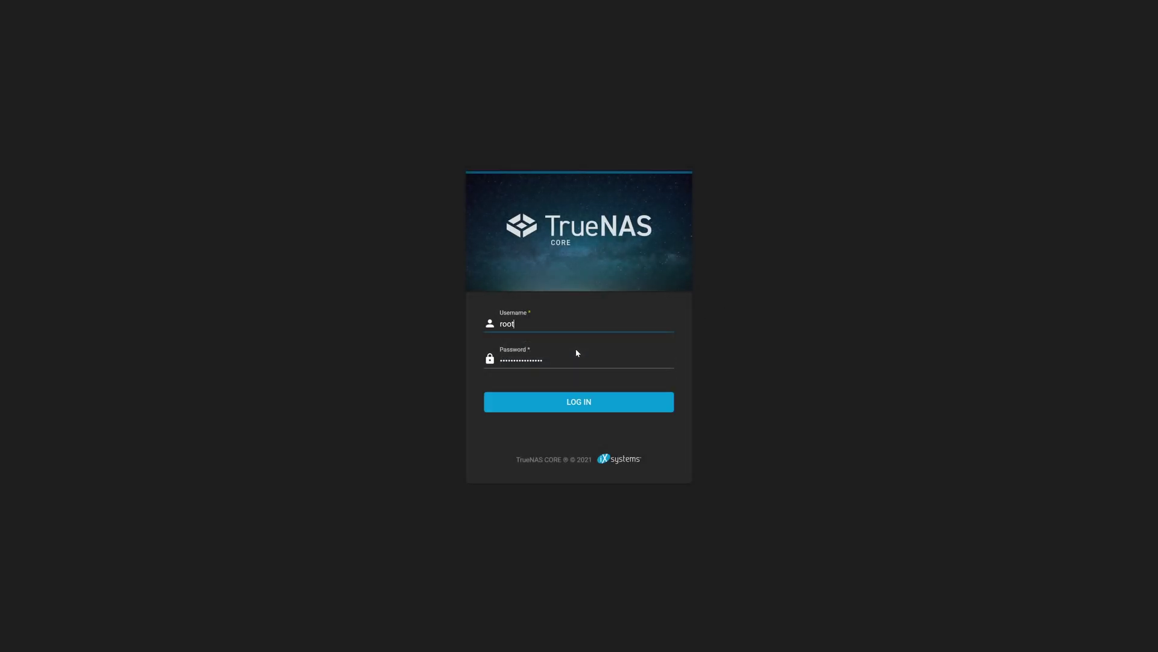
pyautogui.click(583, 406)
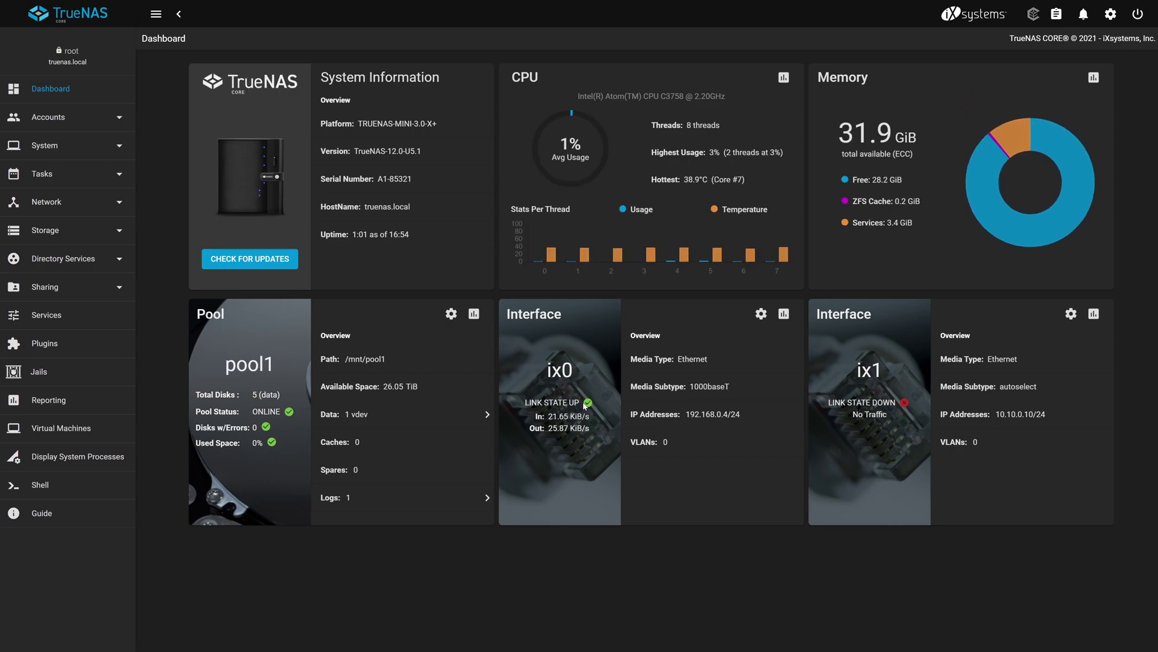
# Go to Network > Interfaces and expand the ix0 interface details
pyautogui.click(37, 202)
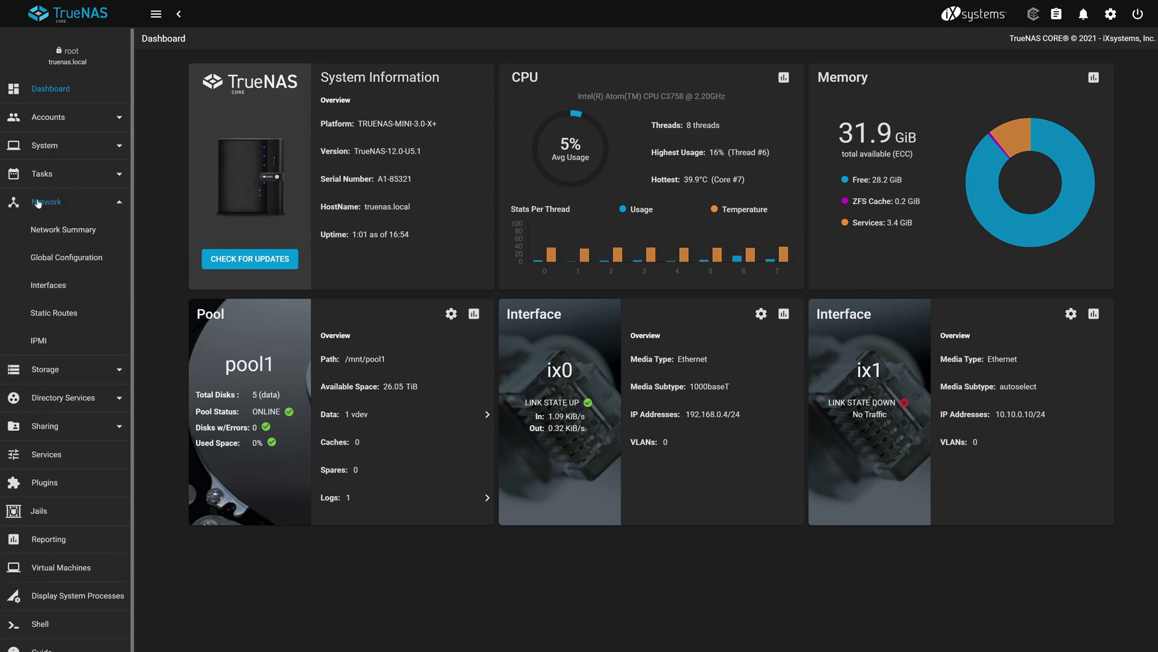
pyautogui.click(49, 289)
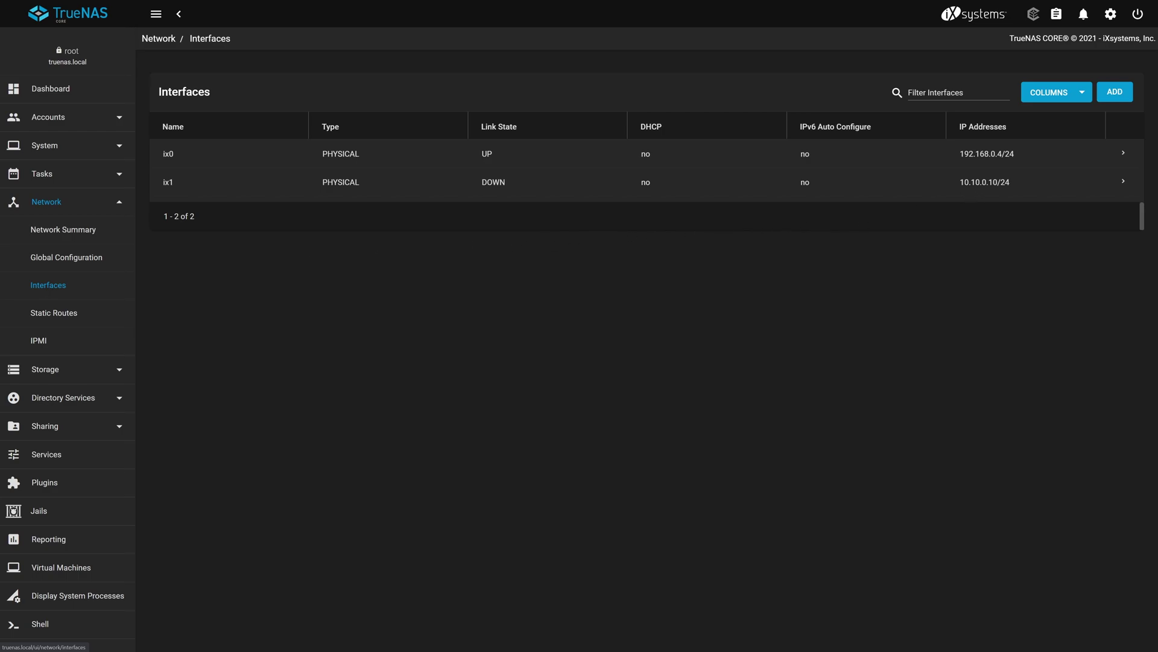
pyautogui.click(1124, 154)
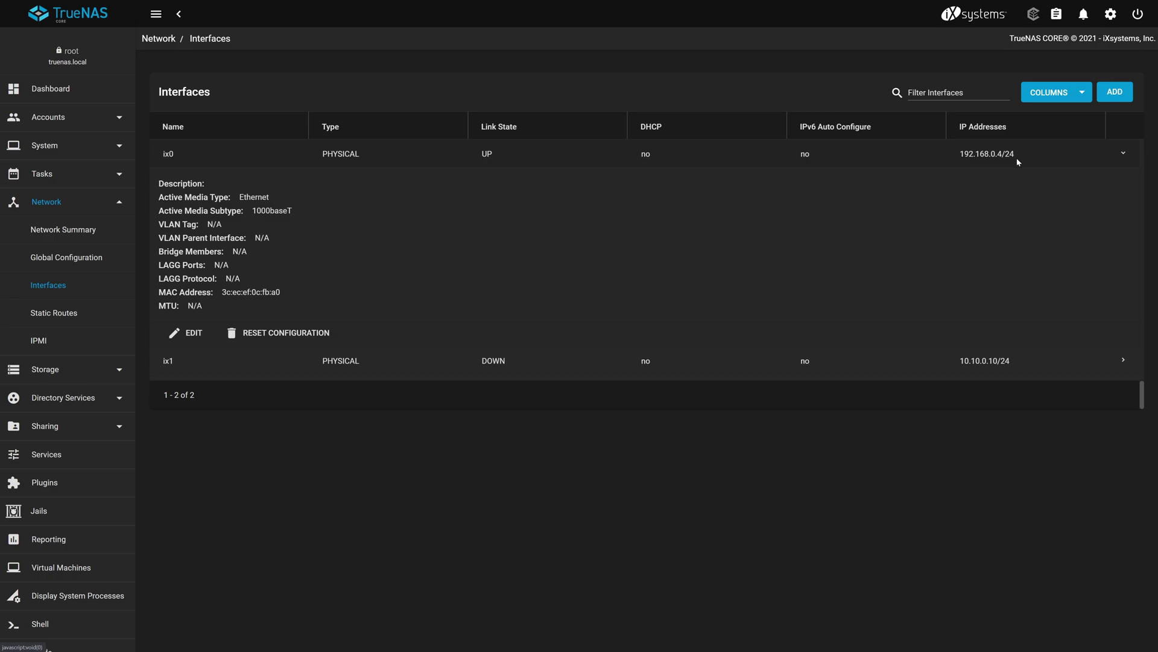
# Disable hardware offloading on ix0, accept the performance warning, and apply the change
pyautogui.click(204, 332)
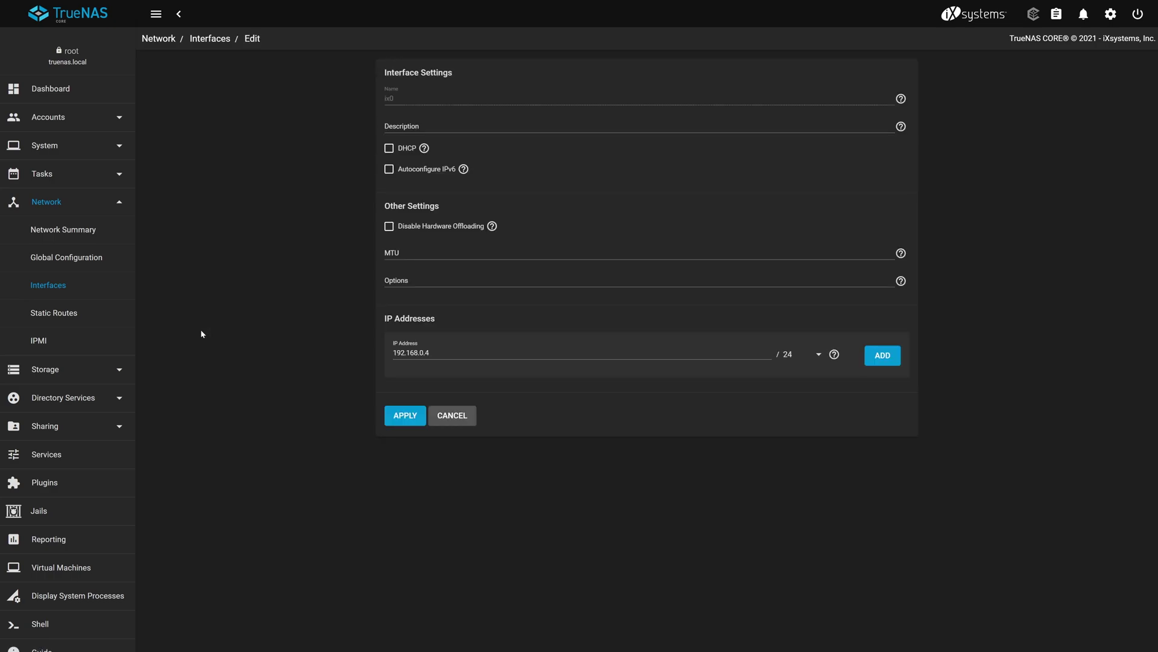
pyautogui.click(390, 226)
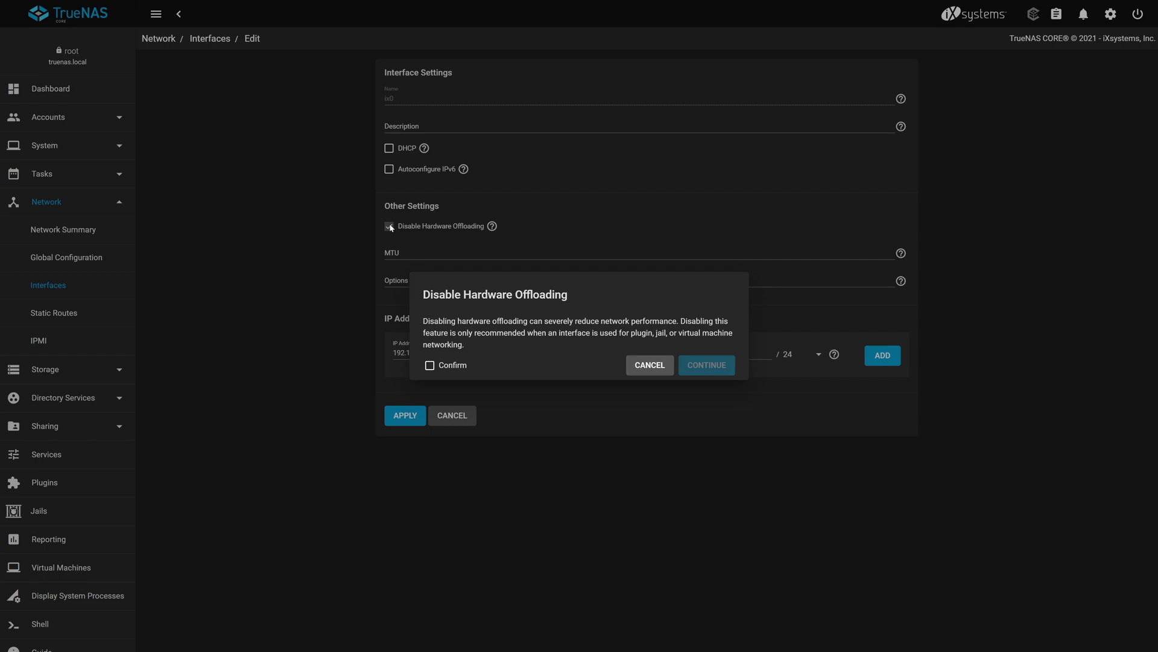
pyautogui.click(431, 366)
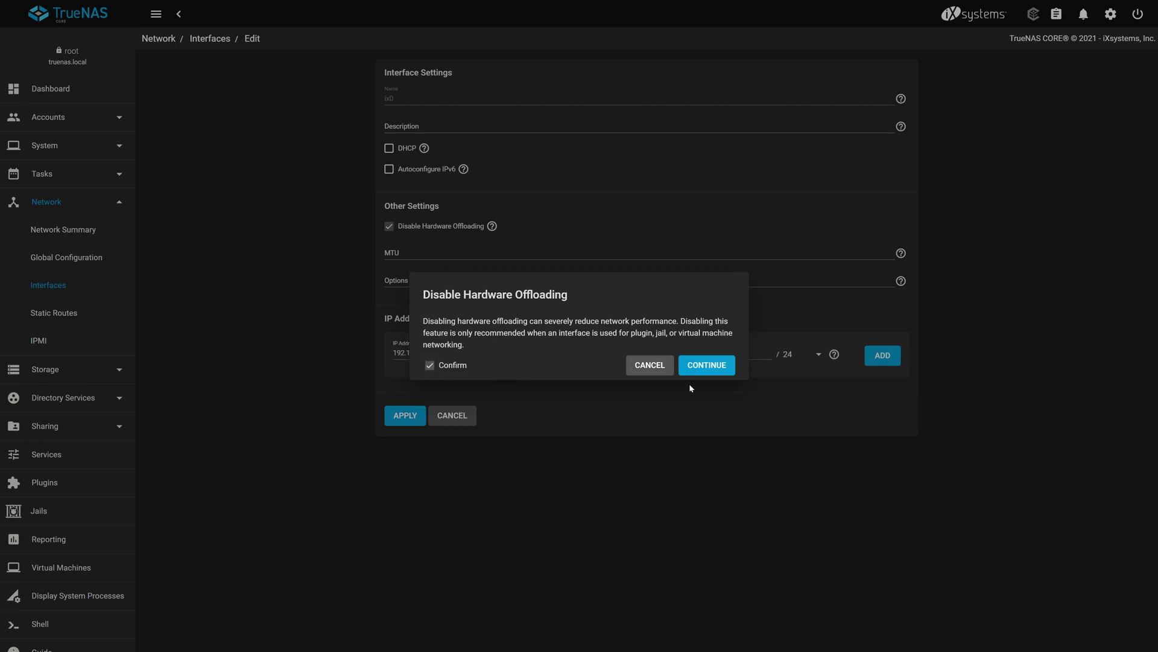
pyautogui.click(705, 366)
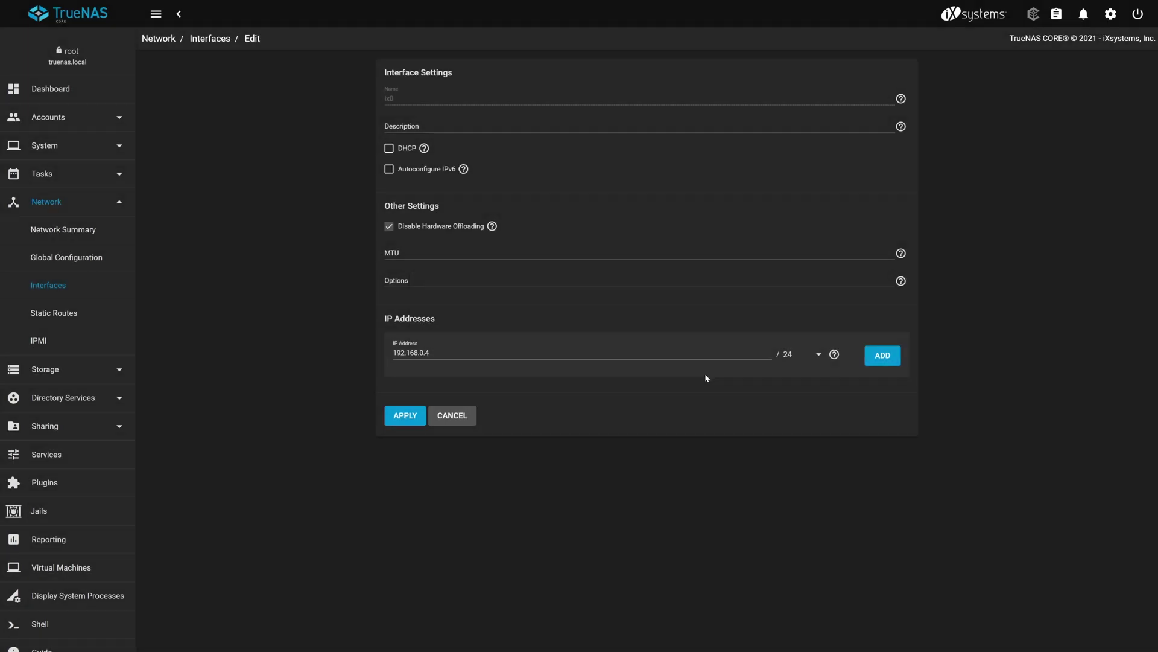
pyautogui.click(416, 416)
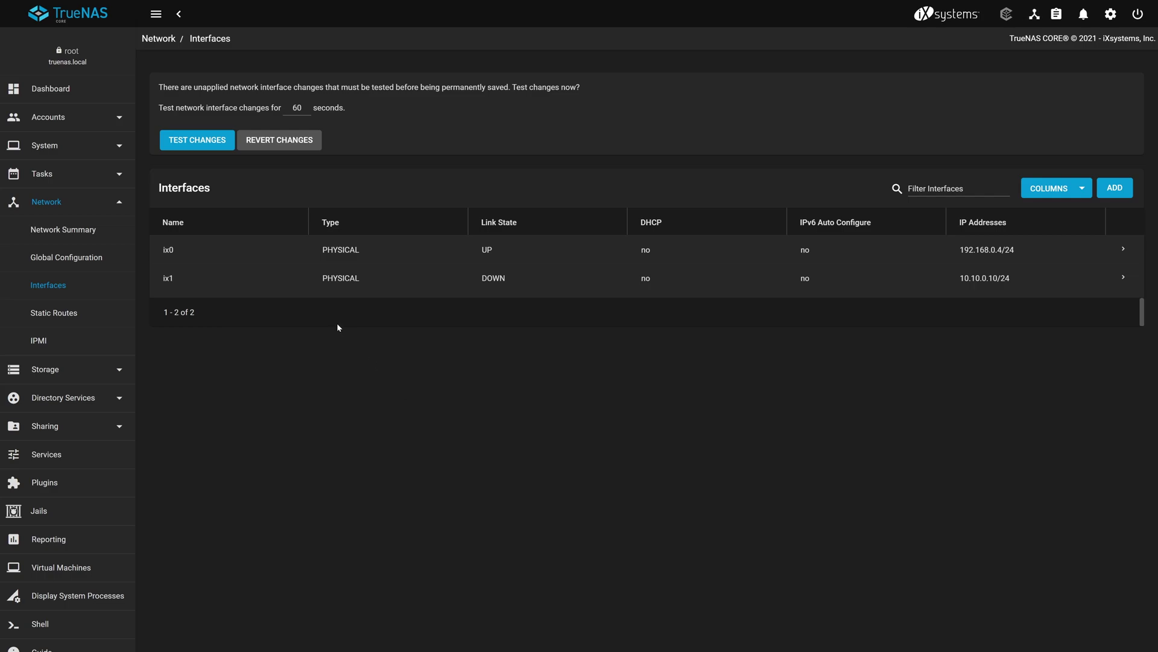
# Test the pending ix0 network changes, confirming possible connectivity interruption
pyautogui.click(197, 148)
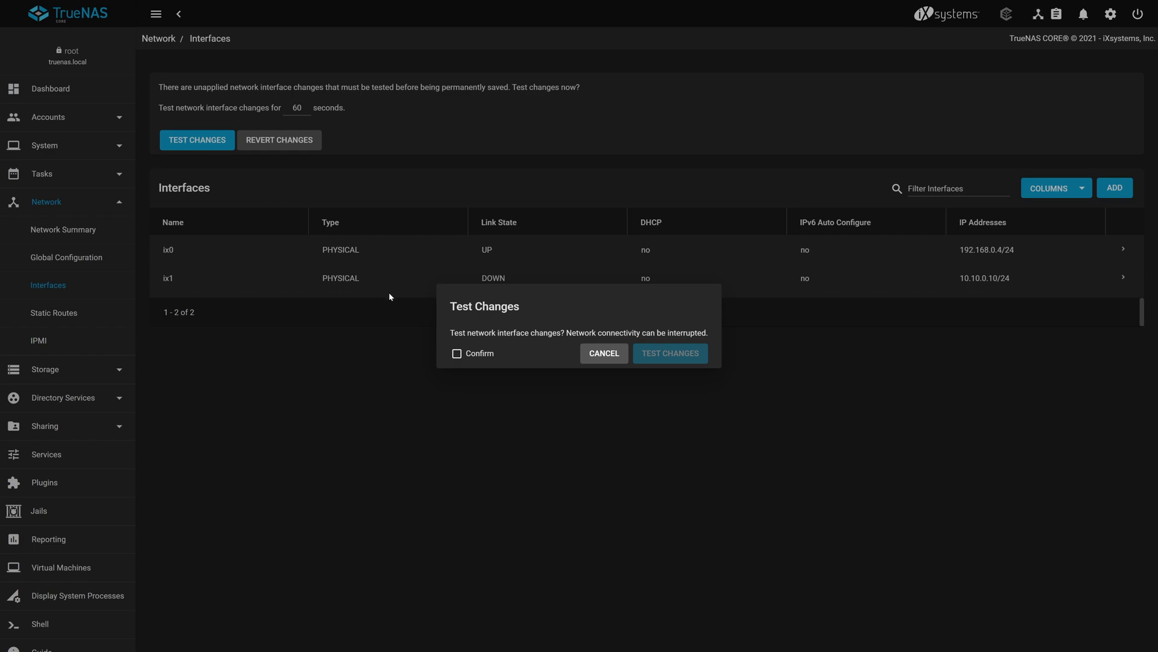
pyautogui.click(457, 356)
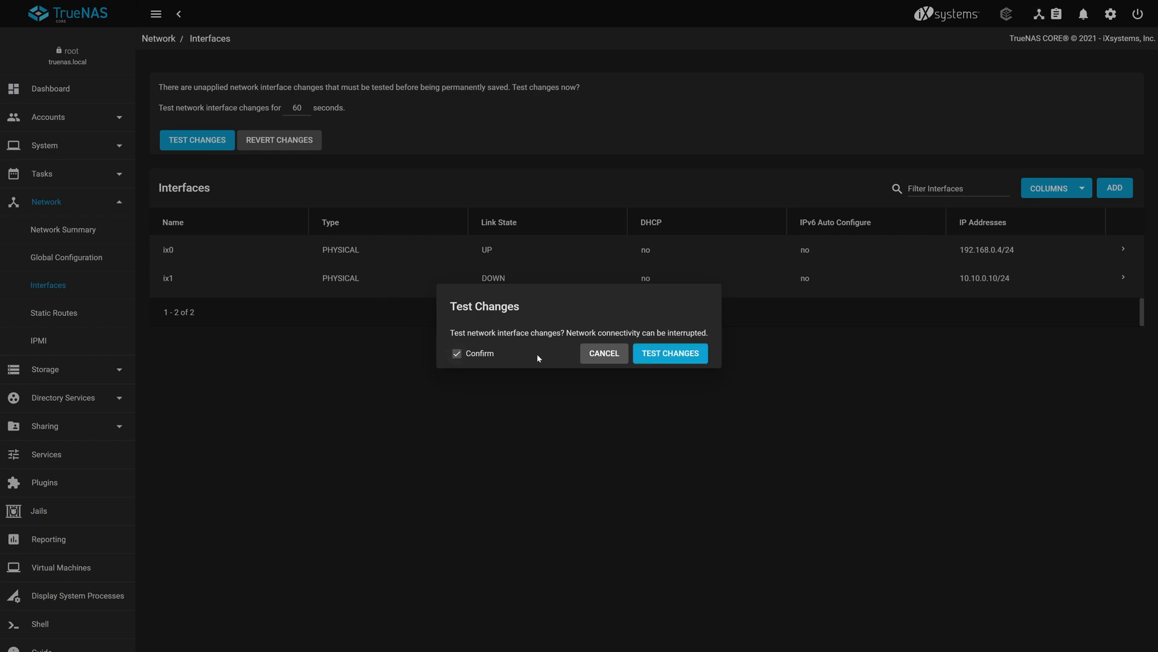
pyautogui.click(653, 355)
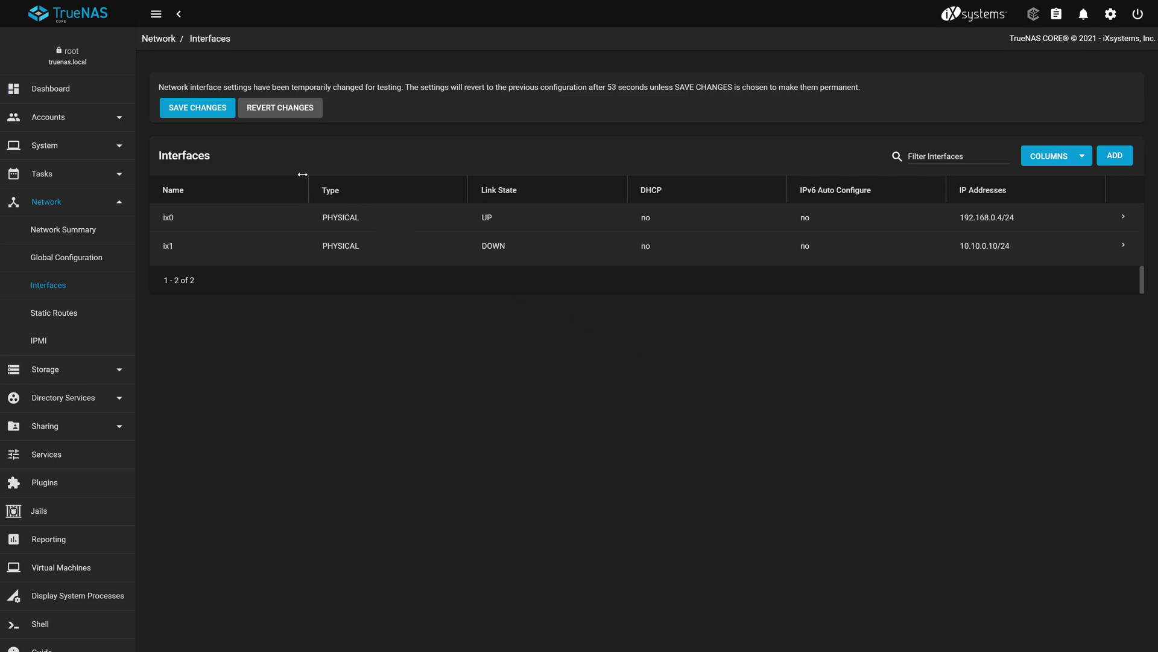
# Save the network changes permanently and close the Changes Saved notice
pyautogui.click(218, 114)
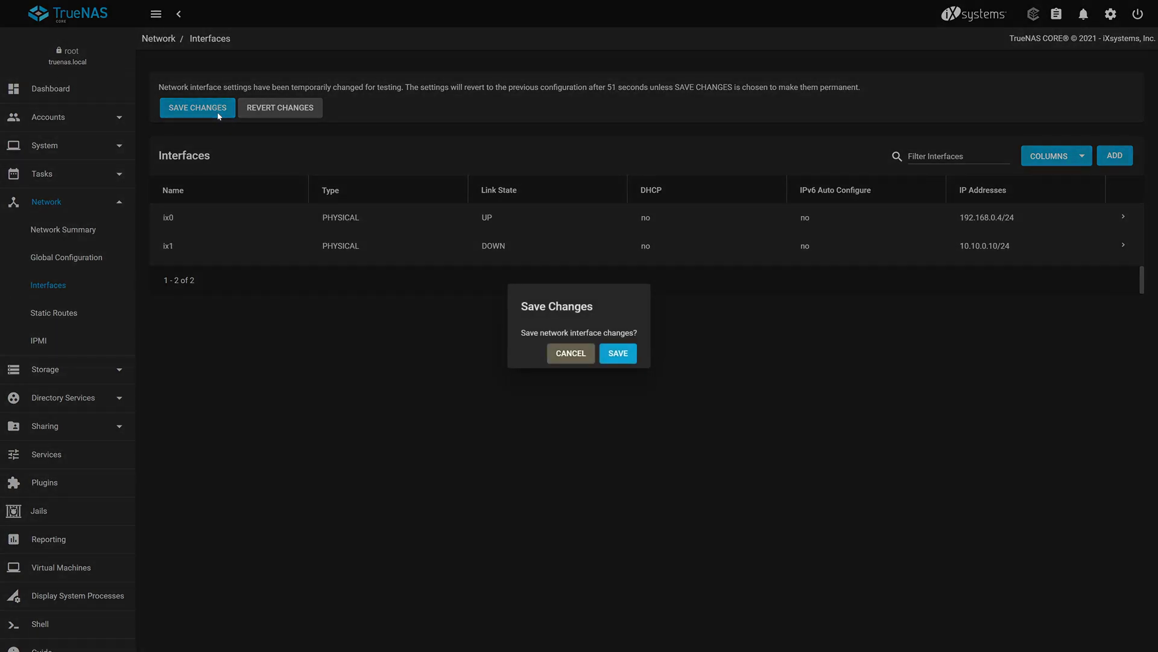
pyautogui.click(616, 354)
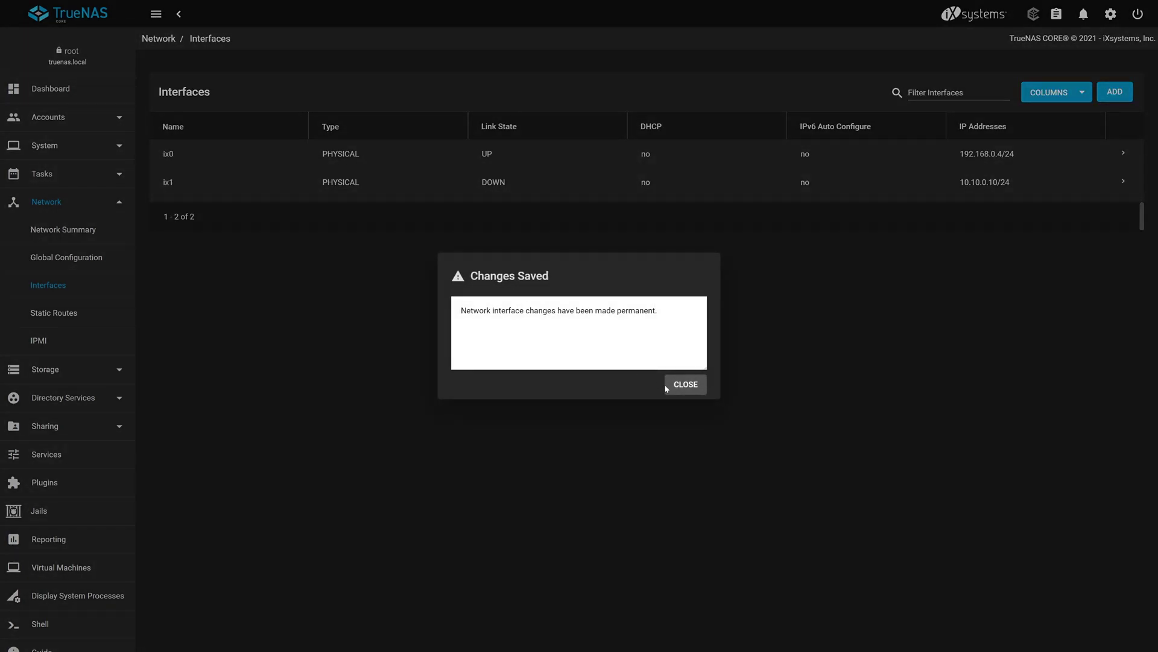
pyautogui.click(666, 386)
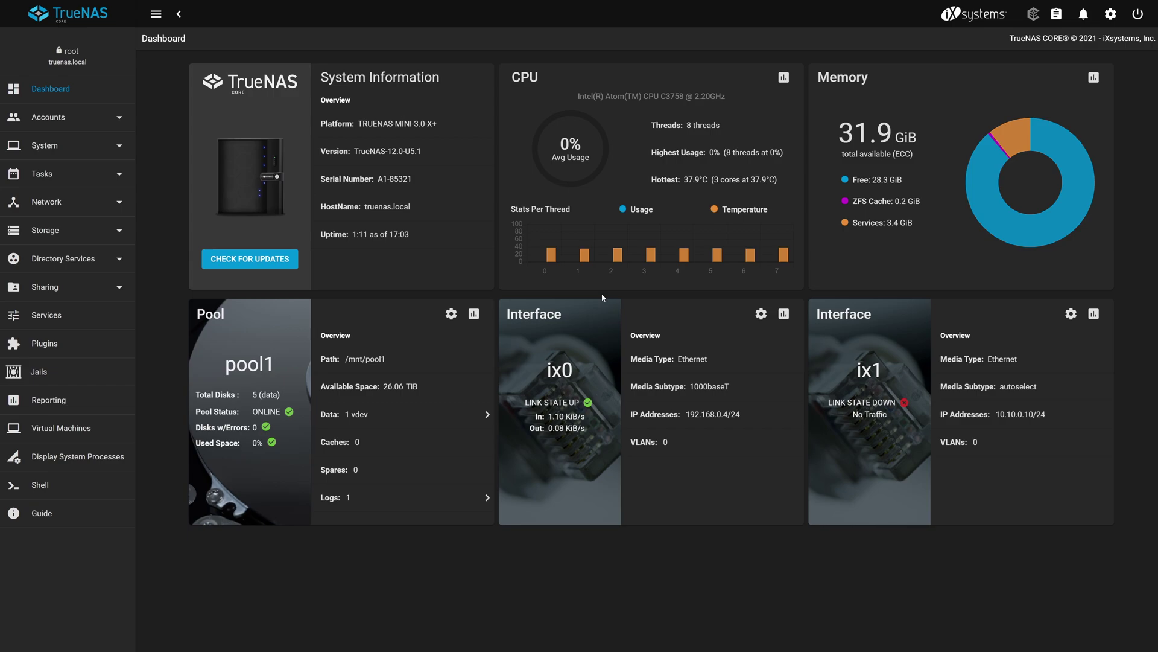
# Choose pool1 for plugin and jail storage on the Plugins page, then view Nextcloud's details
pyautogui.click(68, 344)
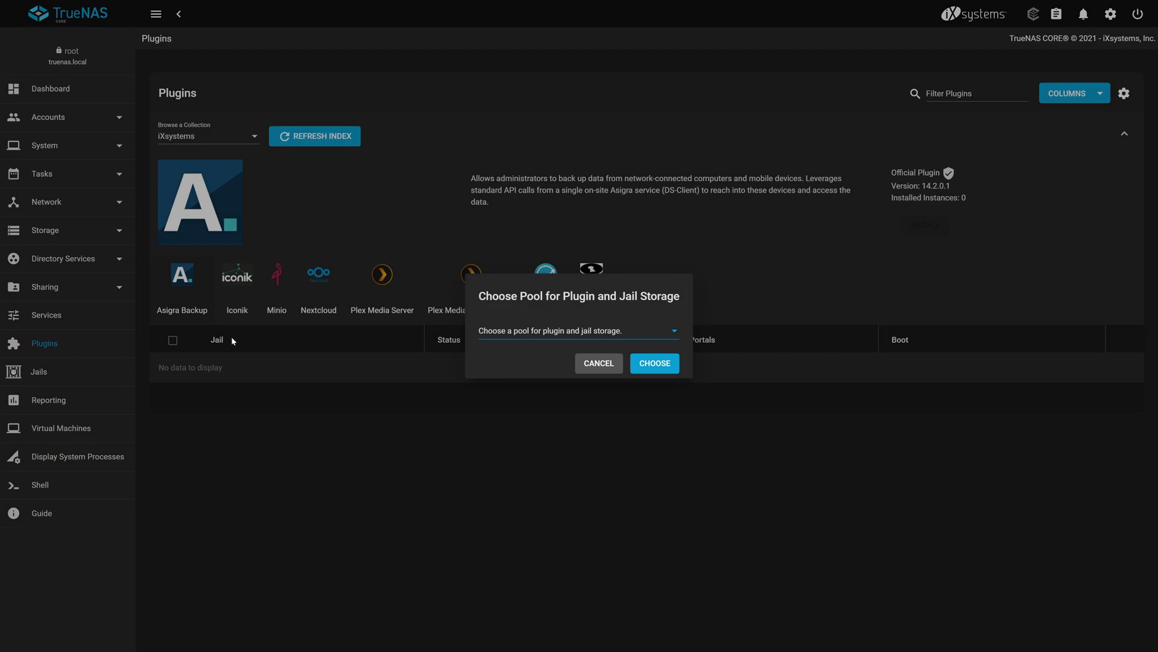
pyautogui.click(631, 330)
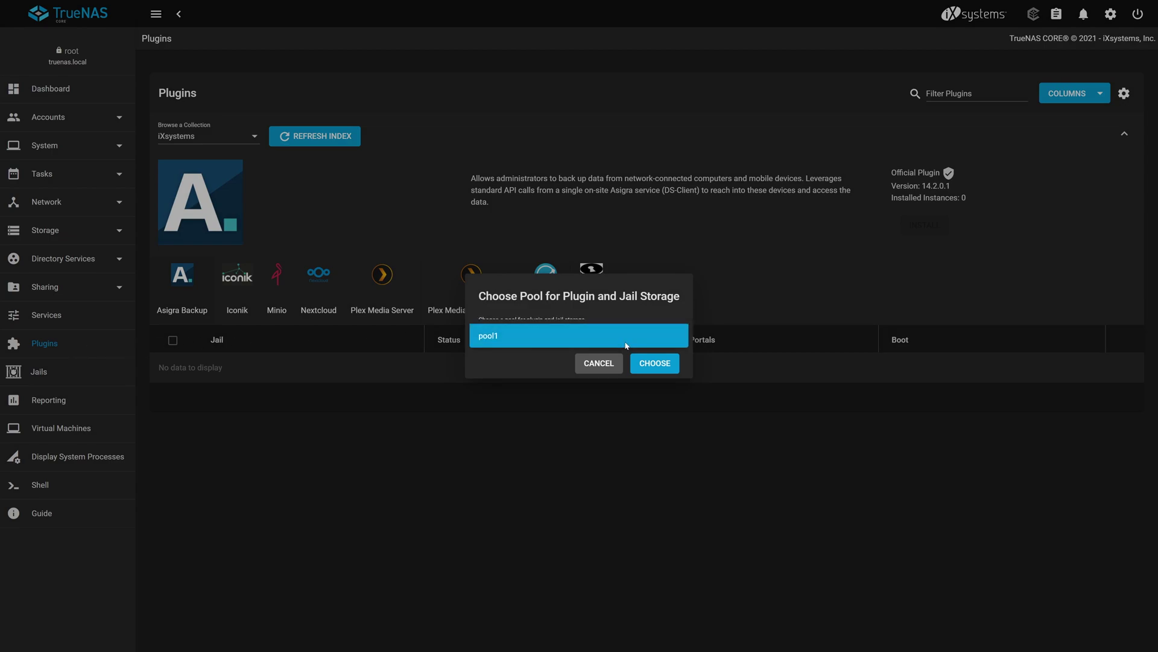
pyautogui.click(625, 338)
pyautogui.click(644, 362)
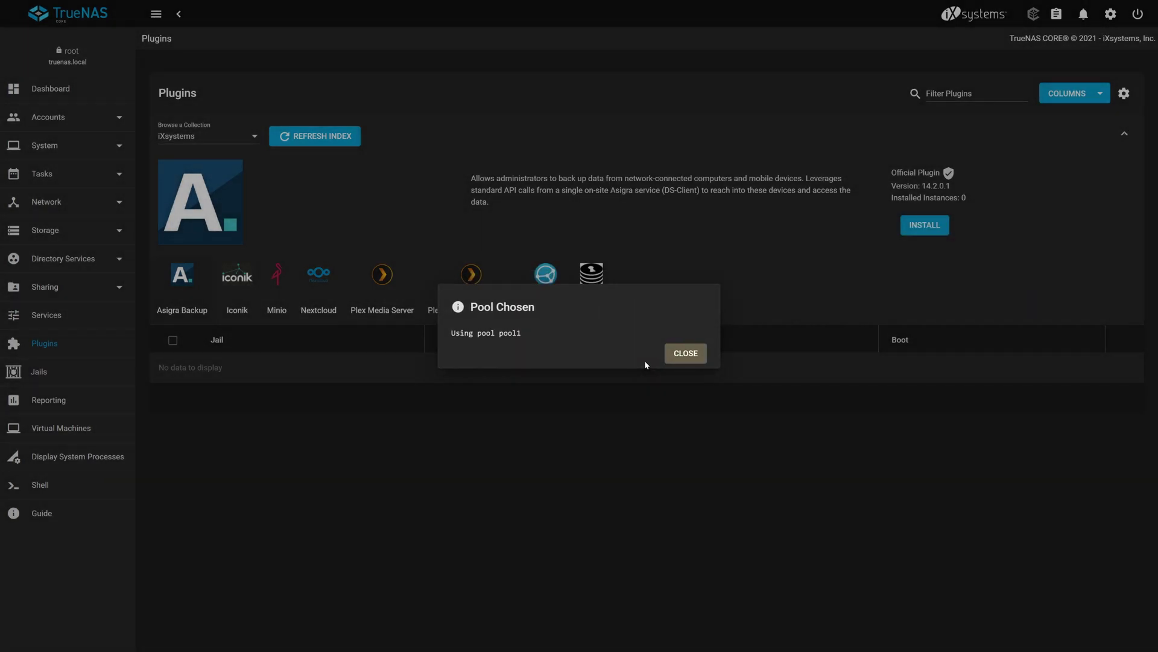
pyautogui.click(675, 358)
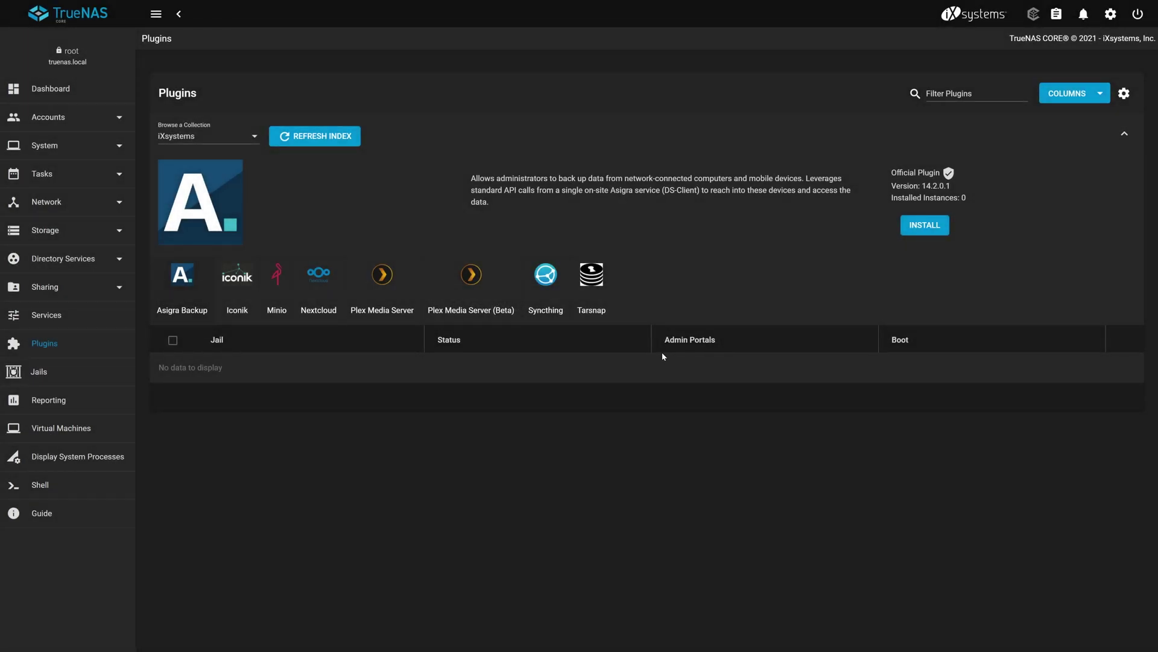
pyautogui.click(330, 296)
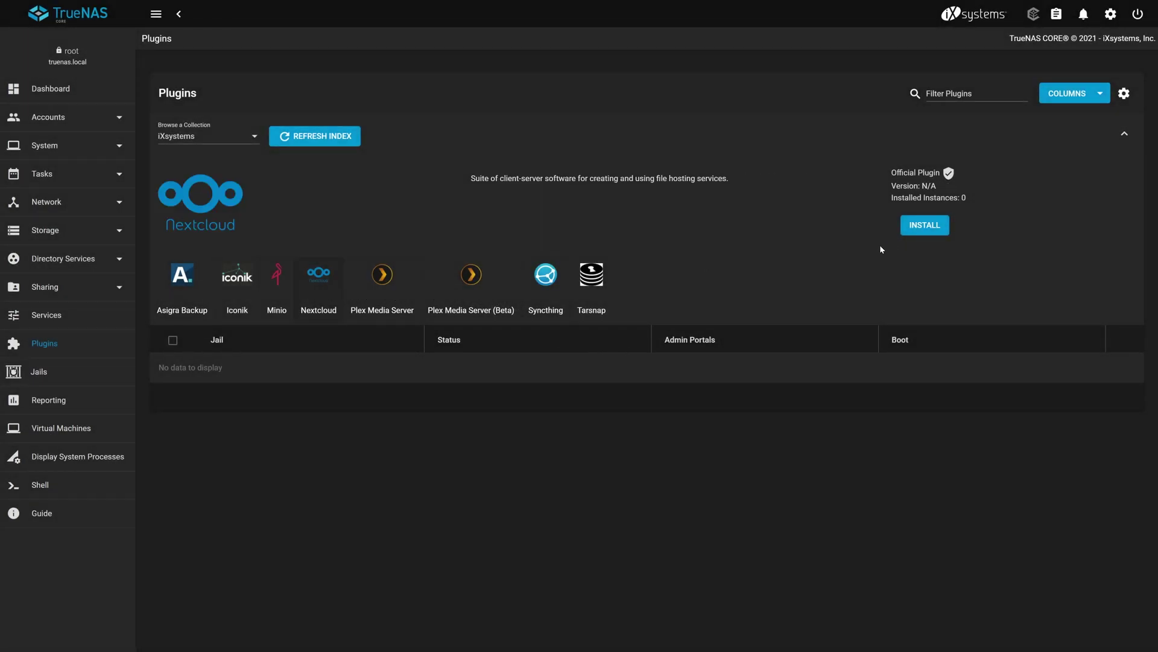
# Install the Nextcloud plugin with jail name 'Nextcloud' and close the success notes
pyautogui.click(922, 232)
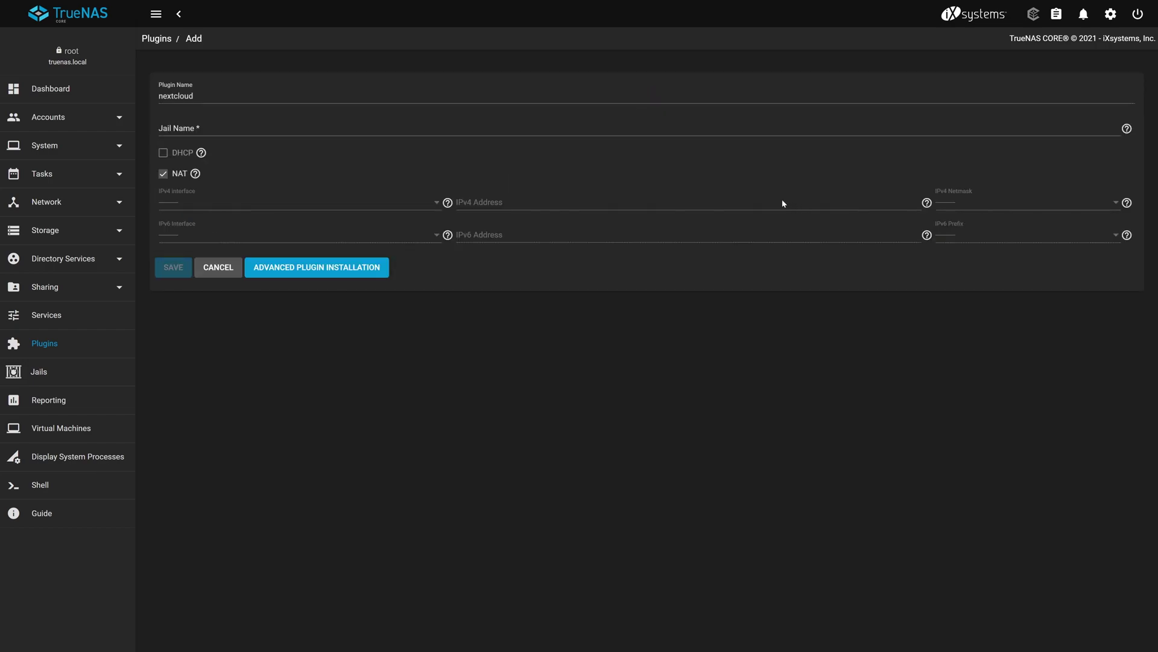
pyautogui.click(158, 128)
pyautogui.write('Ne')
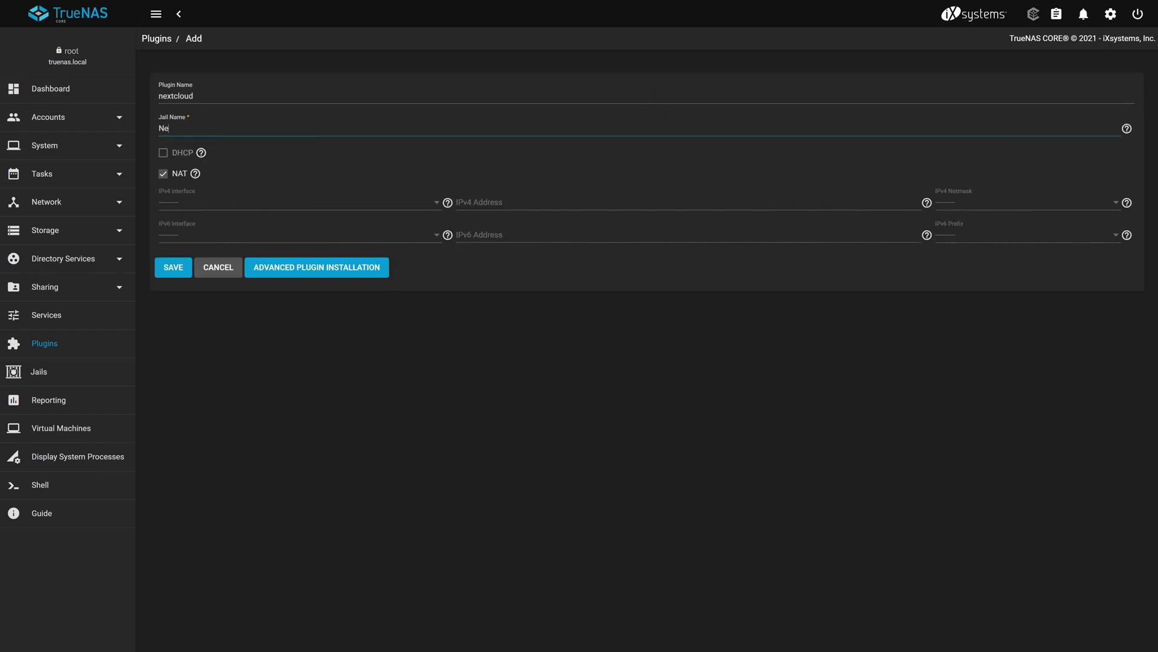
pyautogui.write('xtcloud')
pyautogui.click(170, 268)
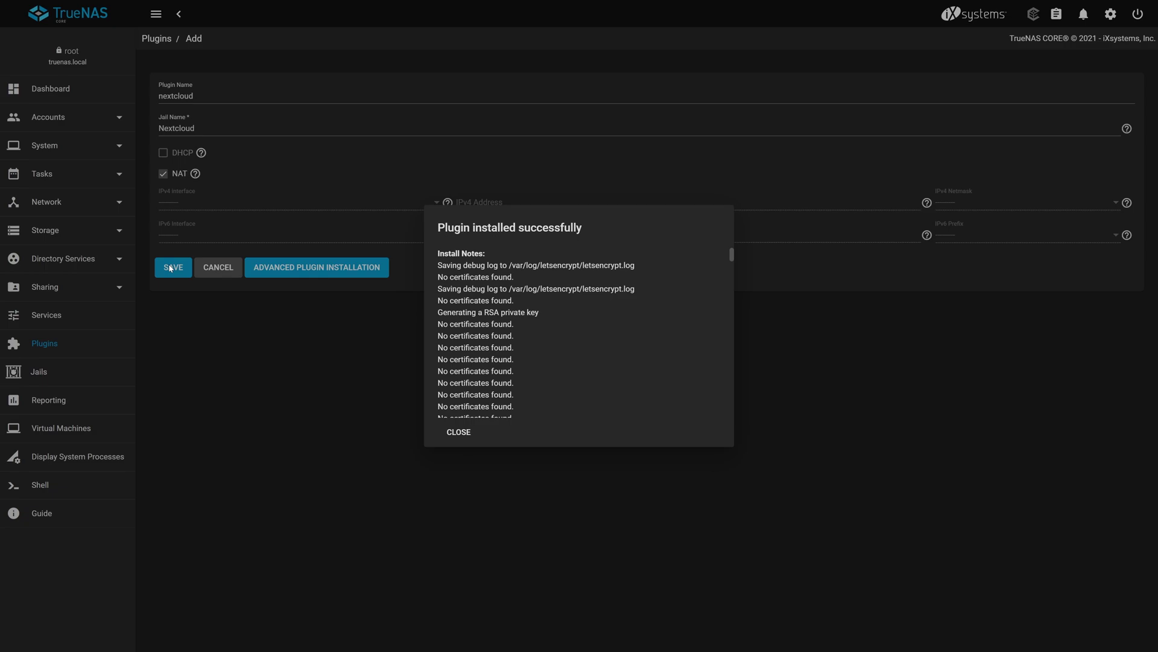
pyautogui.click(466, 432)
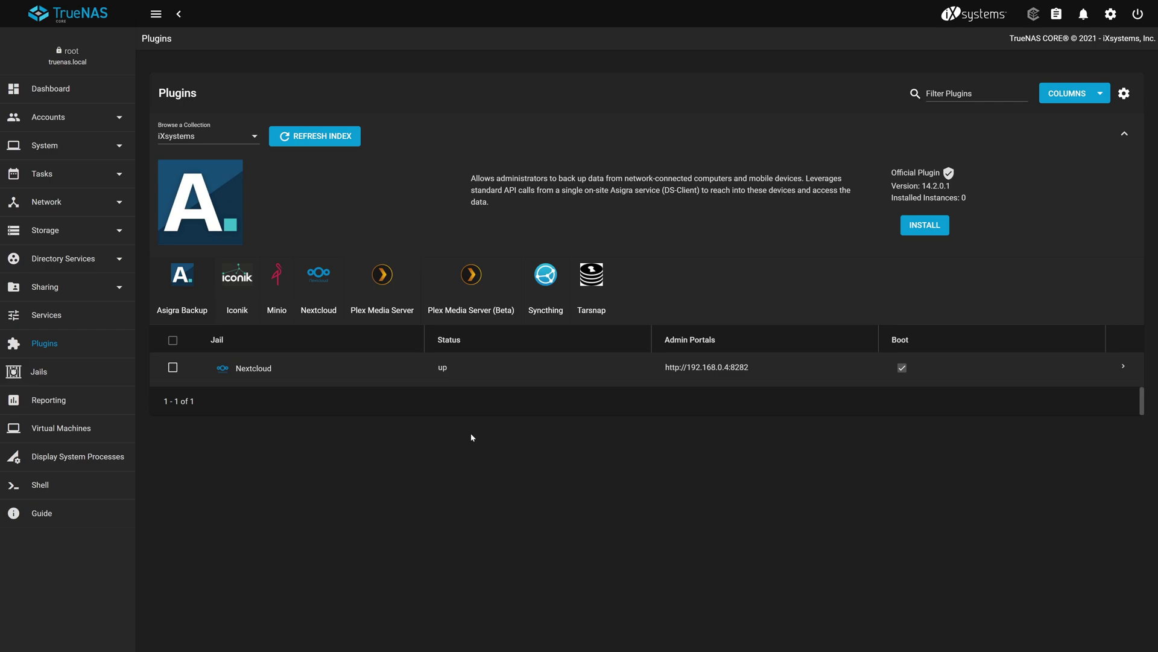
# Copy the admin password from Nextcloud's post-install notes, then open its admin portal
pyautogui.click(1124, 367)
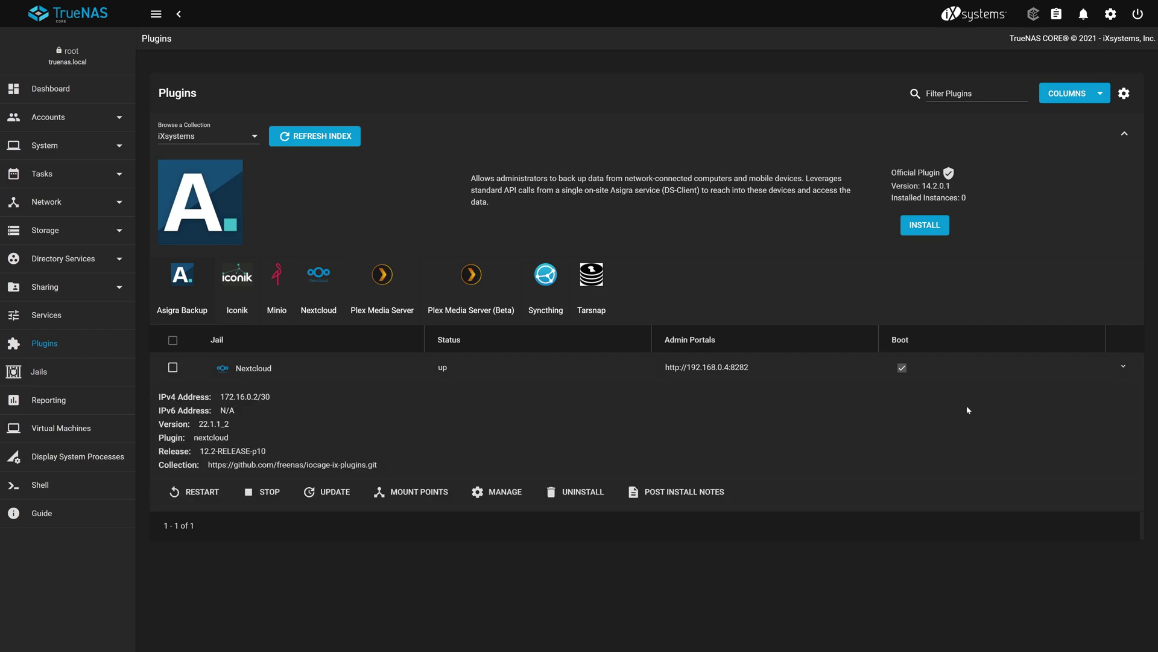
pyautogui.click(710, 490)
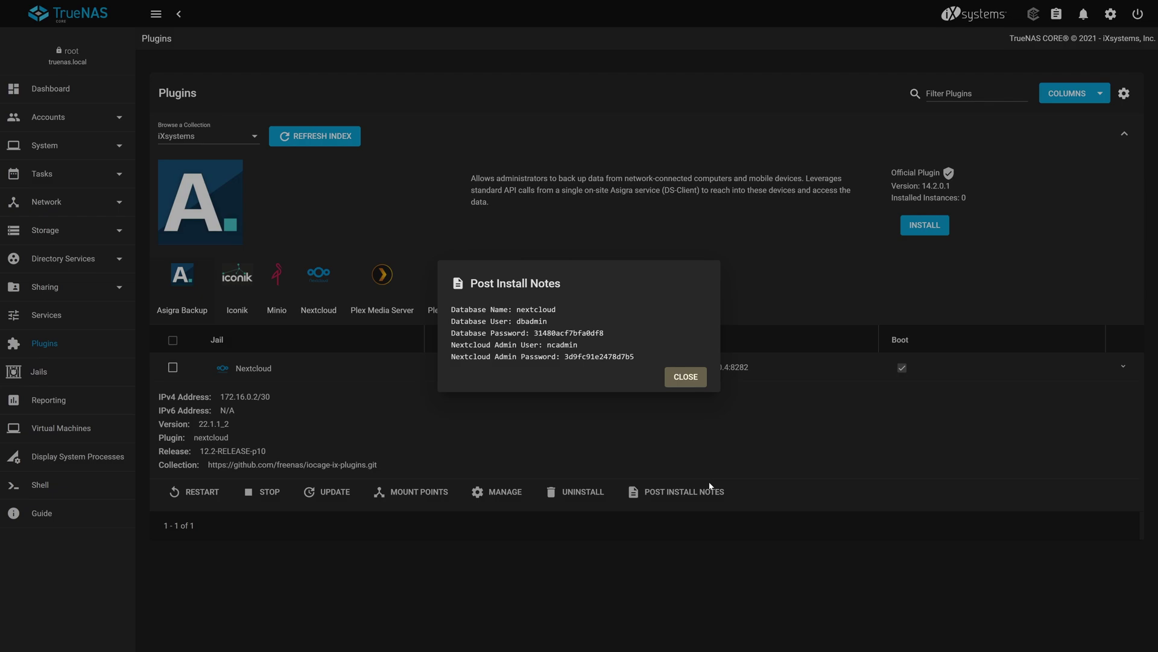
pyautogui.moveTo(645, 356); pyautogui.dragTo(564, 356)
pyautogui.rightClick(575, 360)
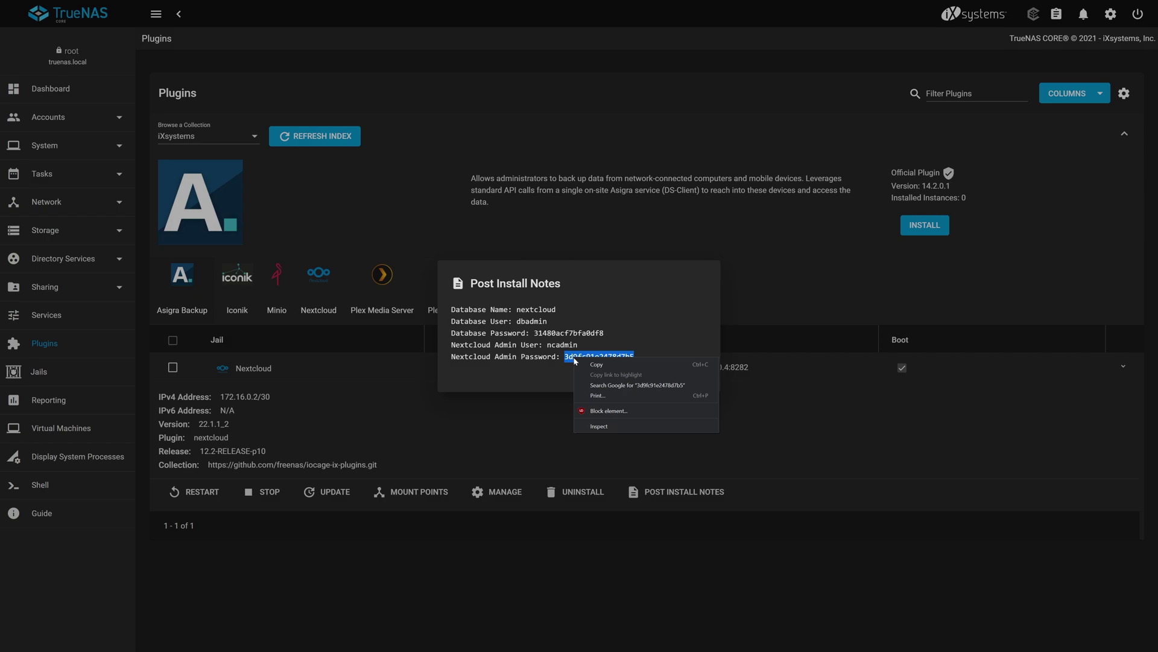
pyautogui.click(590, 365)
pyautogui.click(685, 377)
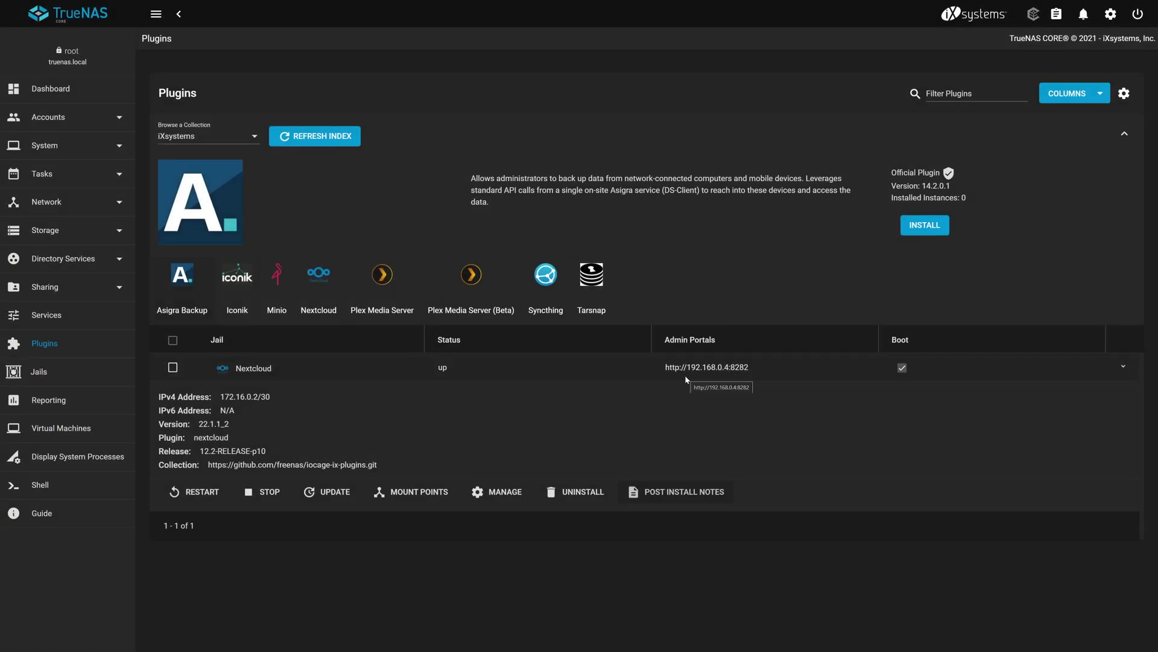
pyautogui.click(501, 493)
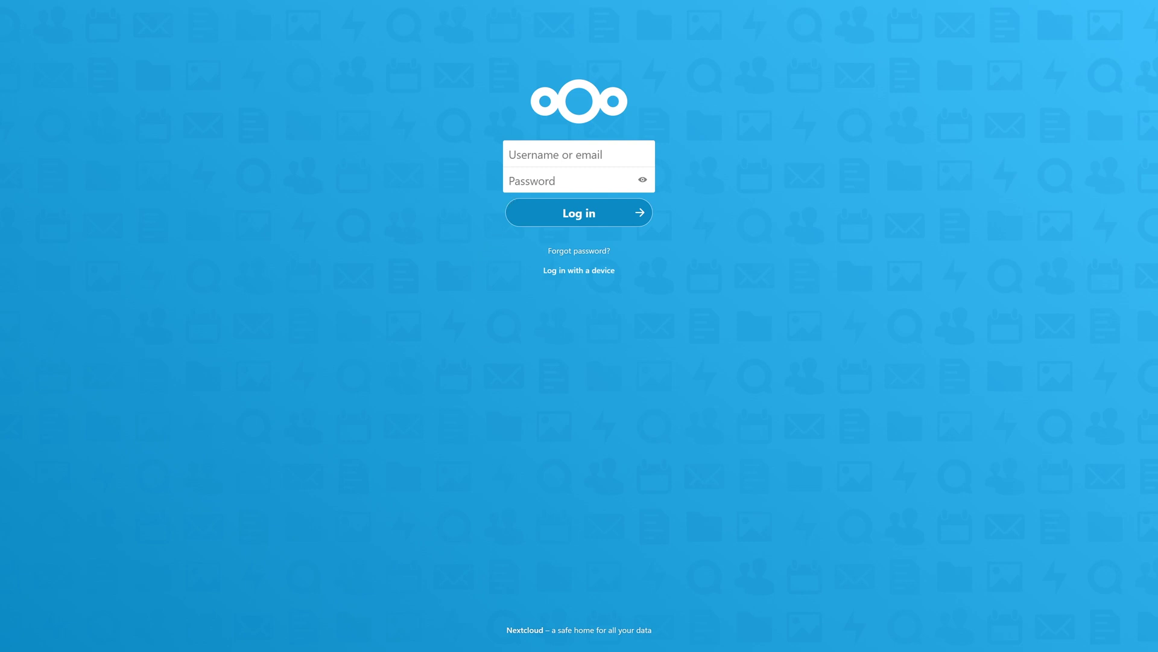
# Log in to Nextcloud with the admin username and the pasted admin password
pyautogui.write('ncadmin')
pyautogui.rightClick(513, 179)
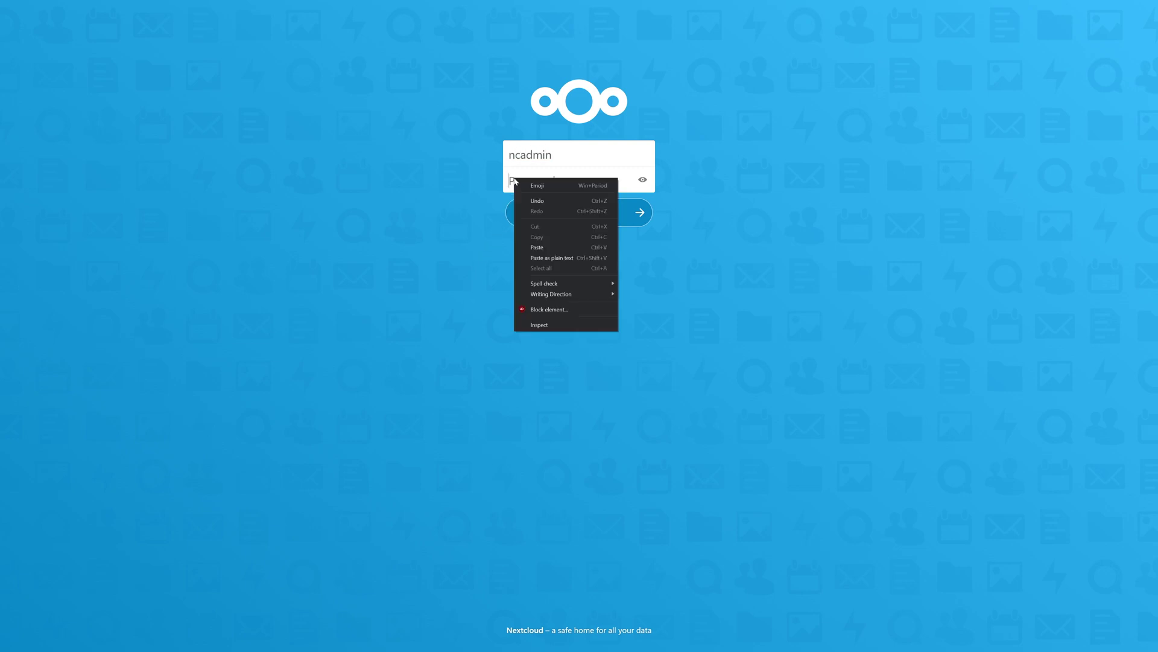
pyautogui.click(561, 249)
pyautogui.click(634, 214)
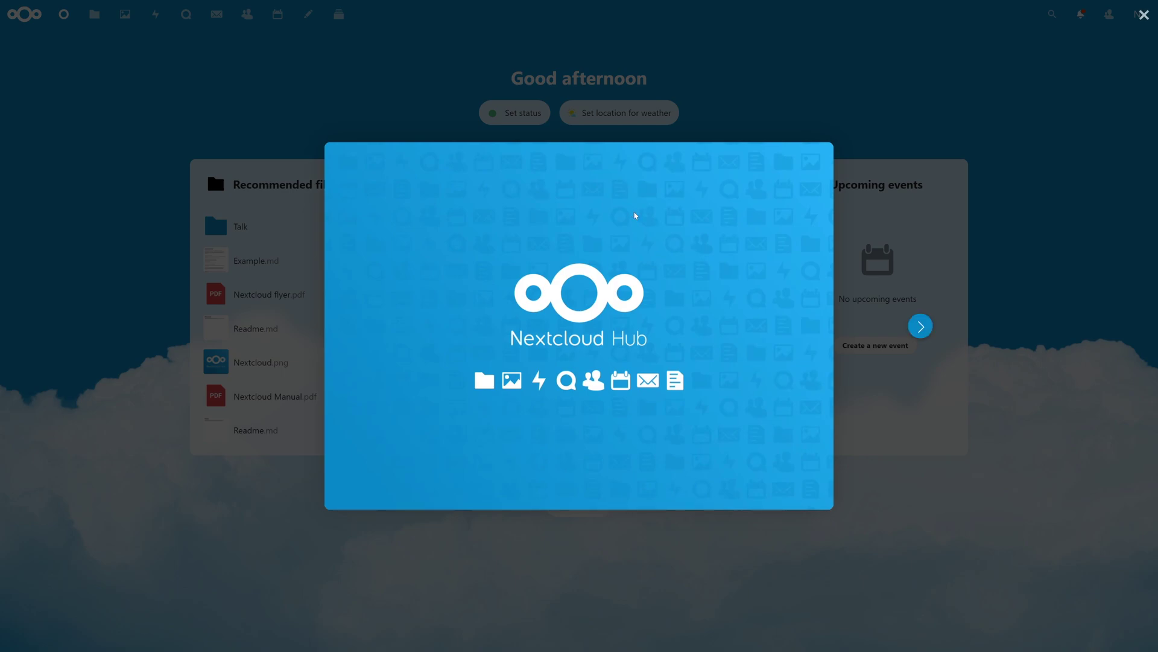
# Advance through the welcome slides and finish with 'Start using Nextcloud'
pyautogui.click(921, 326)
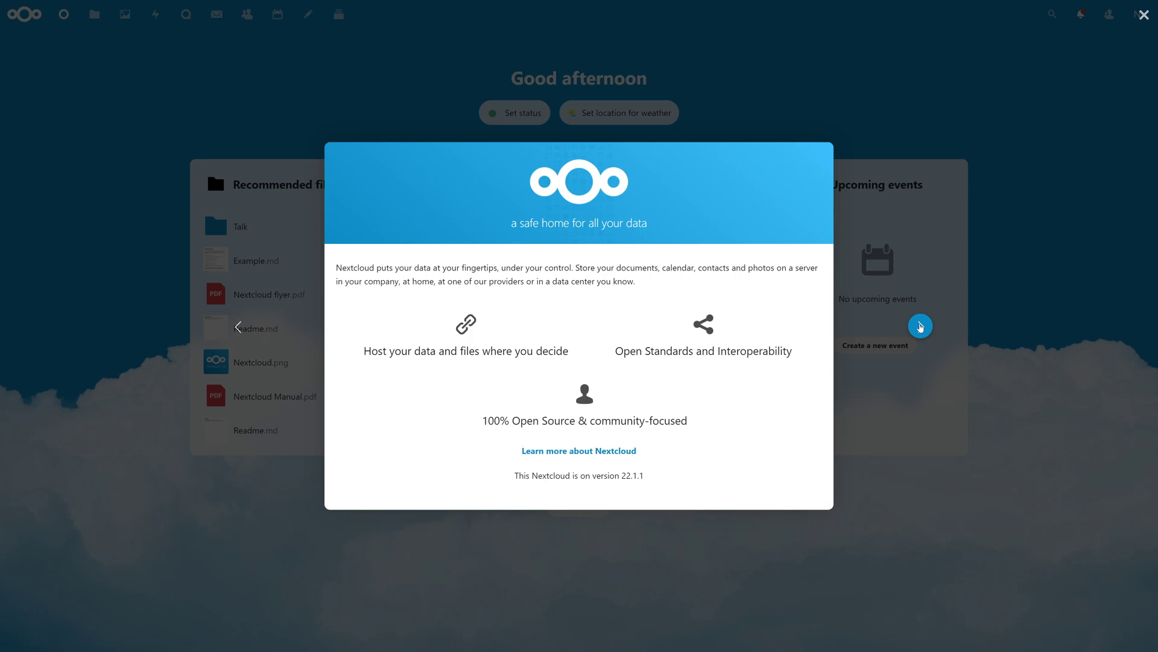
pyautogui.click(920, 330)
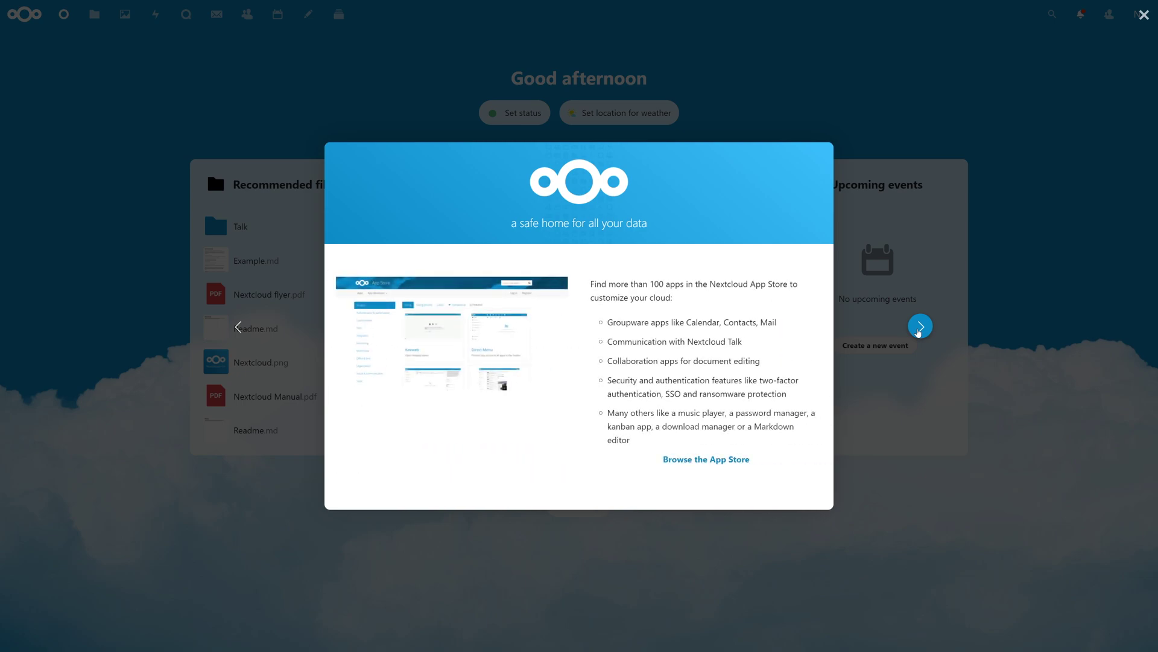
pyautogui.click(919, 330)
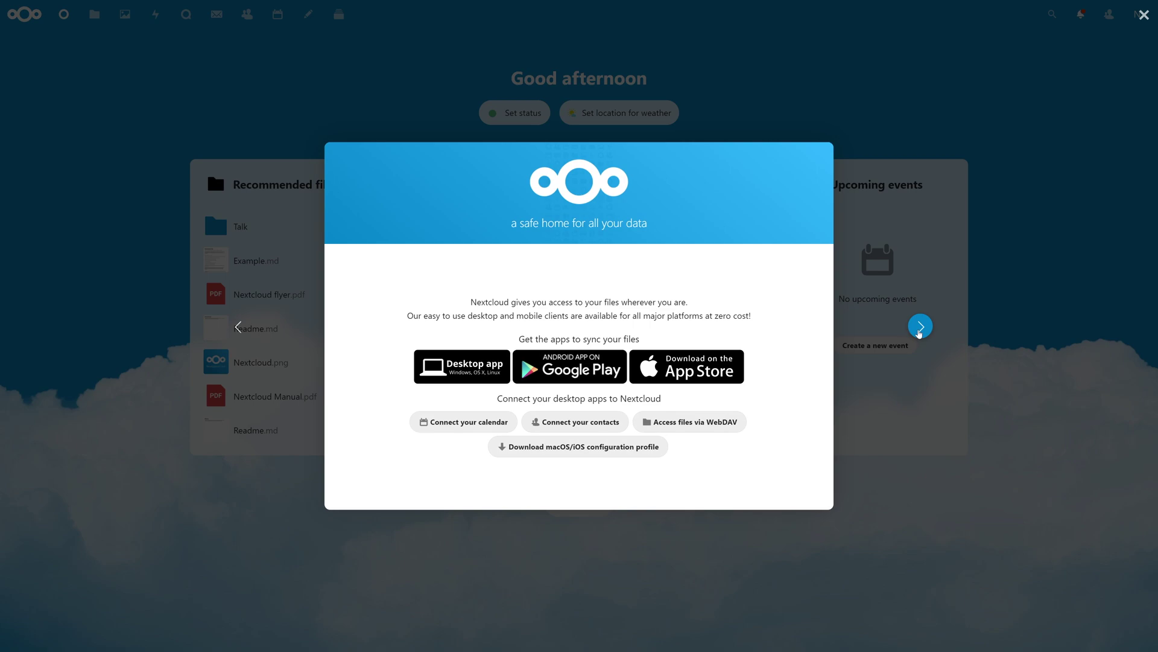
pyautogui.click(919, 331)
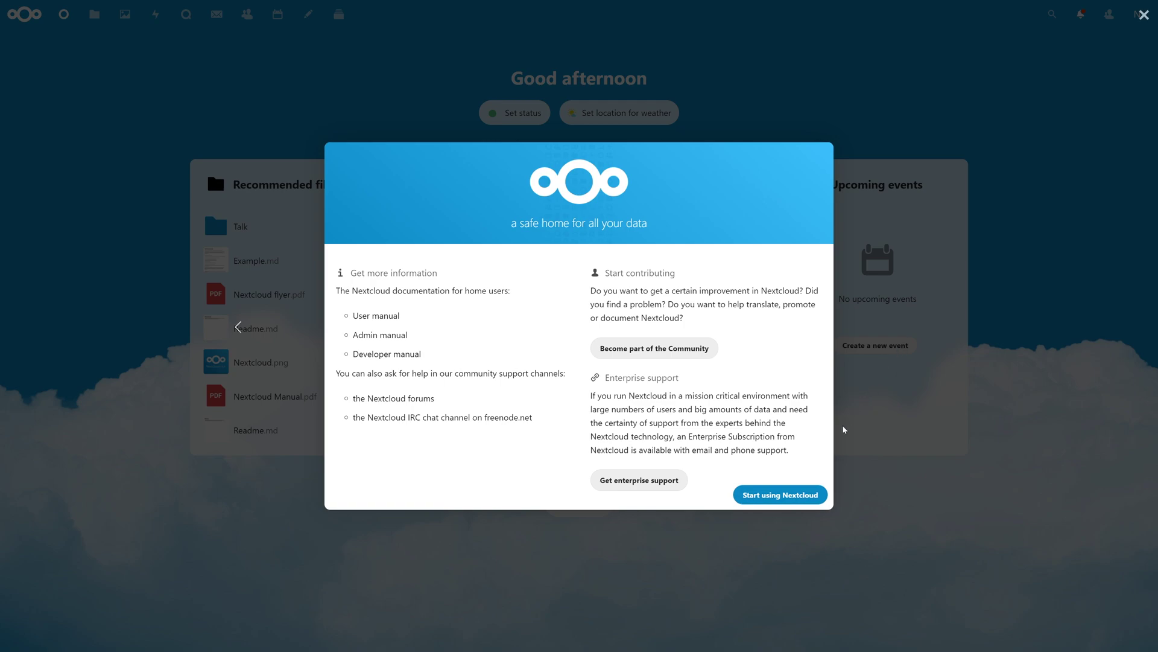
pyautogui.click(811, 494)
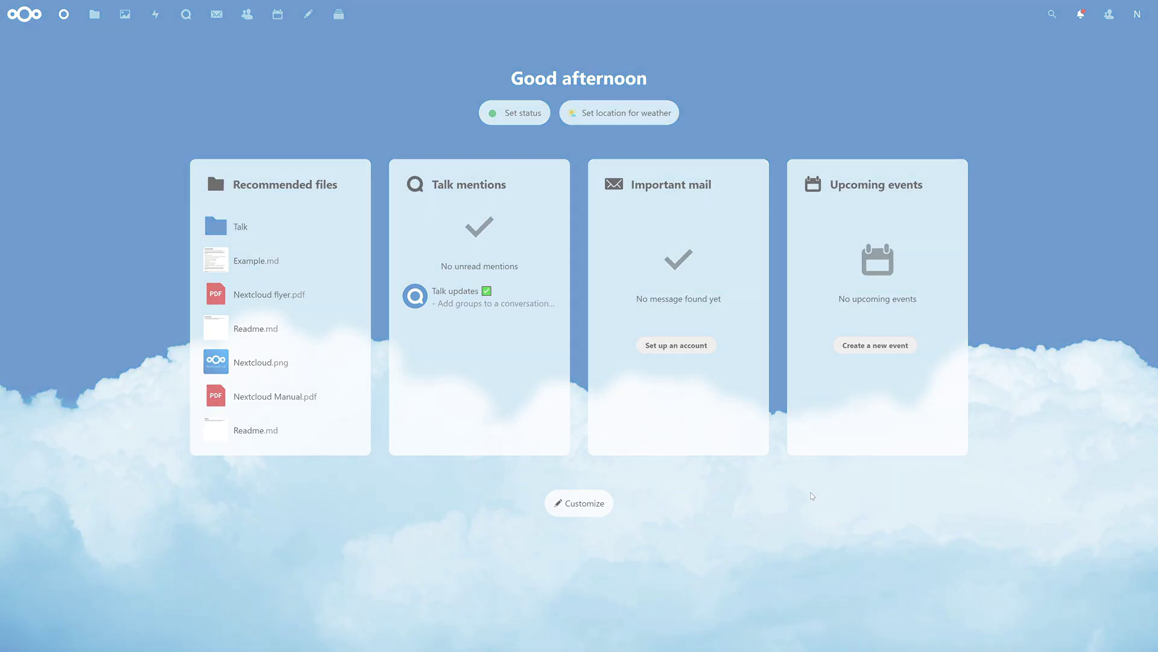